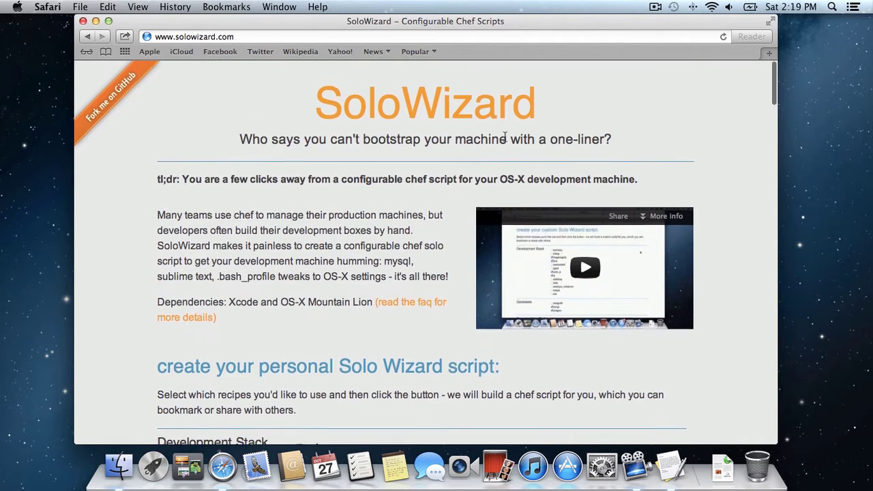
# - Add the memcached recipe to the Development Stack selection
pyautogui.scroll(-8, 505, 138)
pyautogui.scroll(-2, 505, 138)
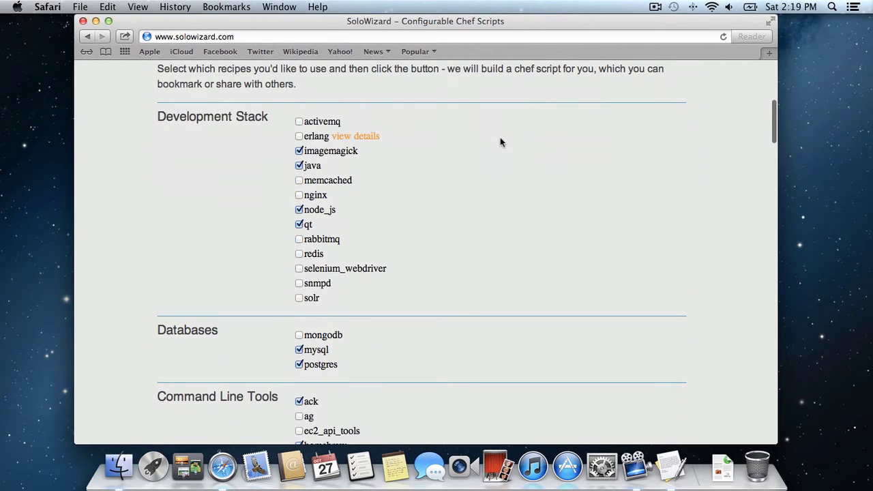
pyautogui.click(300, 181)
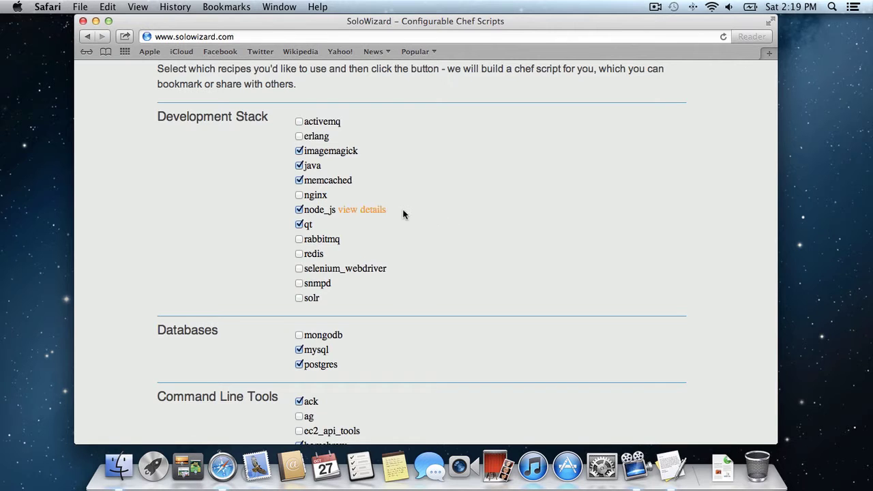
# - Read the redis recipe's details and its source on GitHub, then return to the recipe list and close the details
pyautogui.click(343, 255)
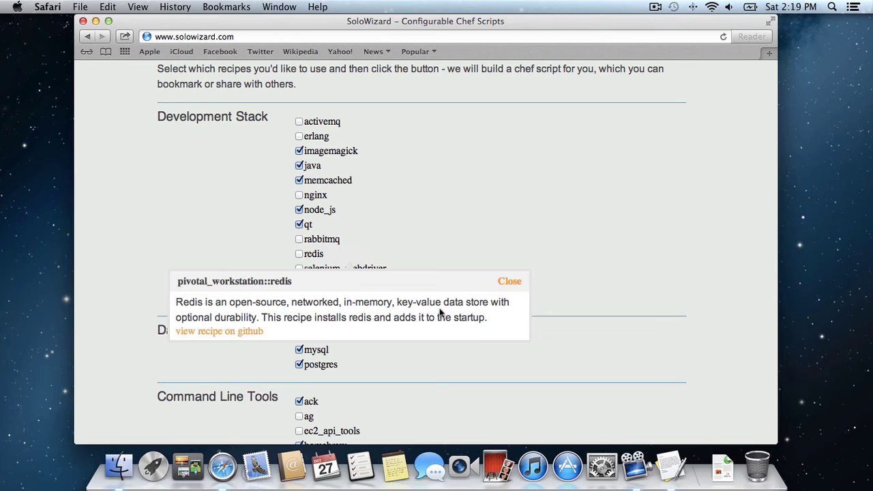
pyautogui.click(229, 331)
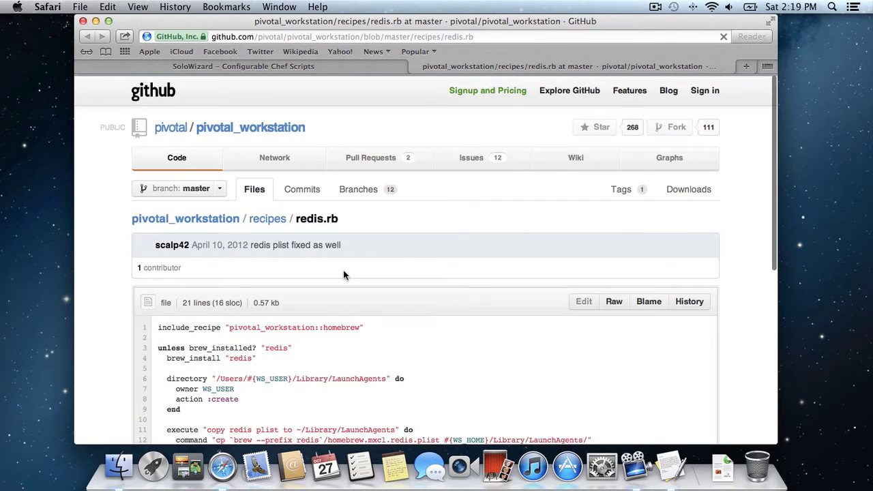
pyautogui.scroll(-5, 343, 275)
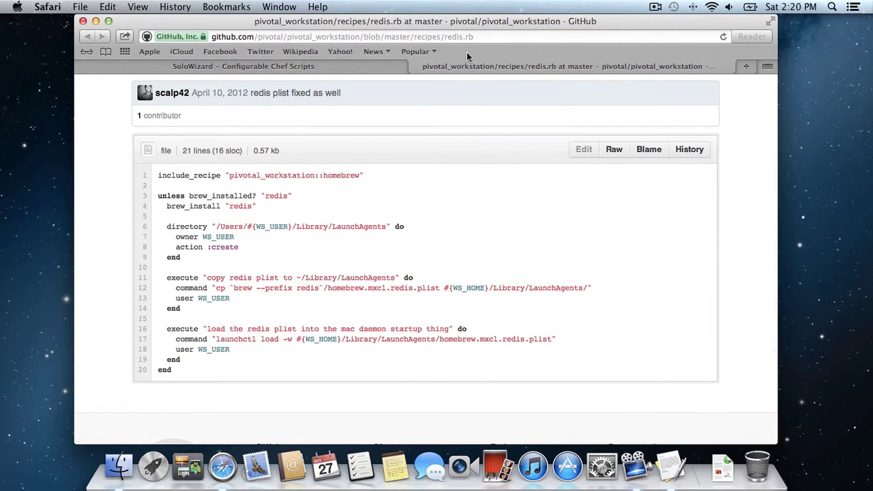
pyautogui.click(415, 67)
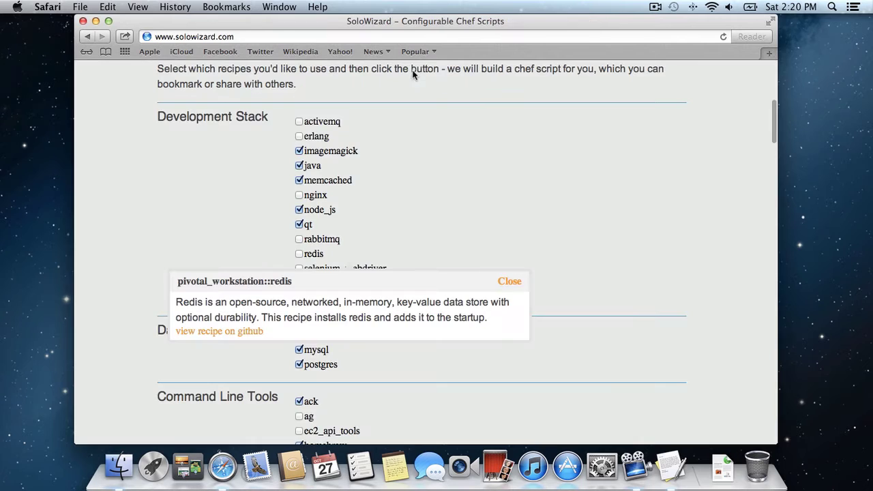
pyautogui.click(510, 281)
# - Review the remaining recipe categories and create the script from the selected recipes
pyautogui.scroll(1, 529, 214)
pyautogui.scroll(-15, 530, 214)
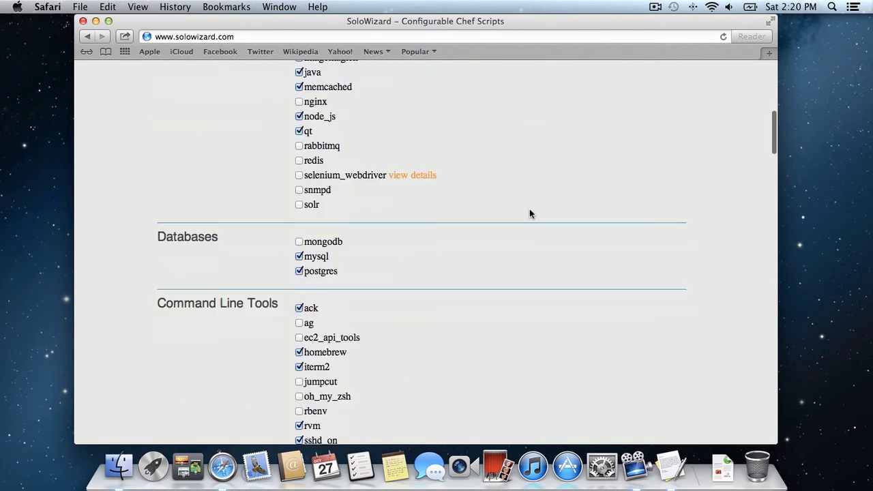
pyautogui.scroll(-20, 529, 214)
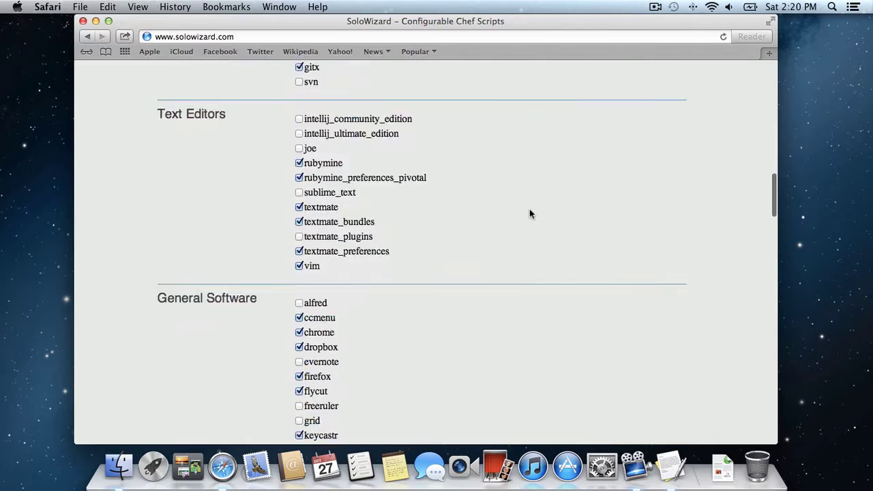
pyautogui.scroll(-20, 529, 213)
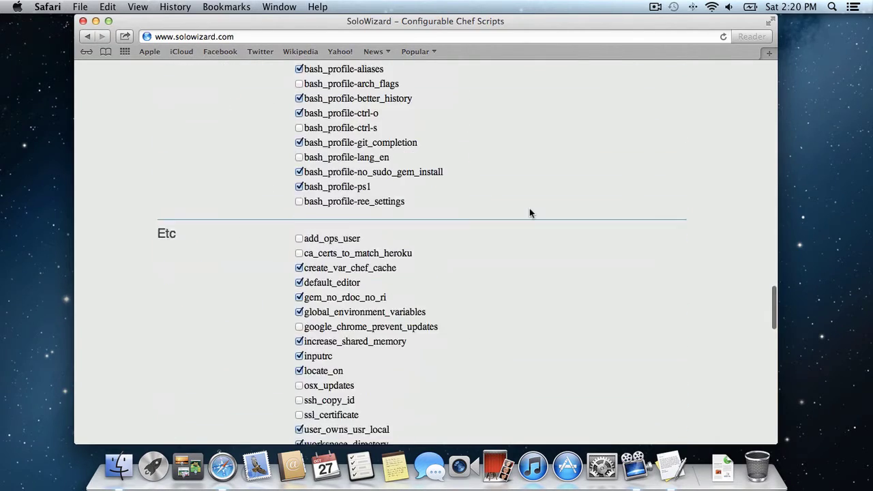
pyautogui.scroll(10, 531, 213)
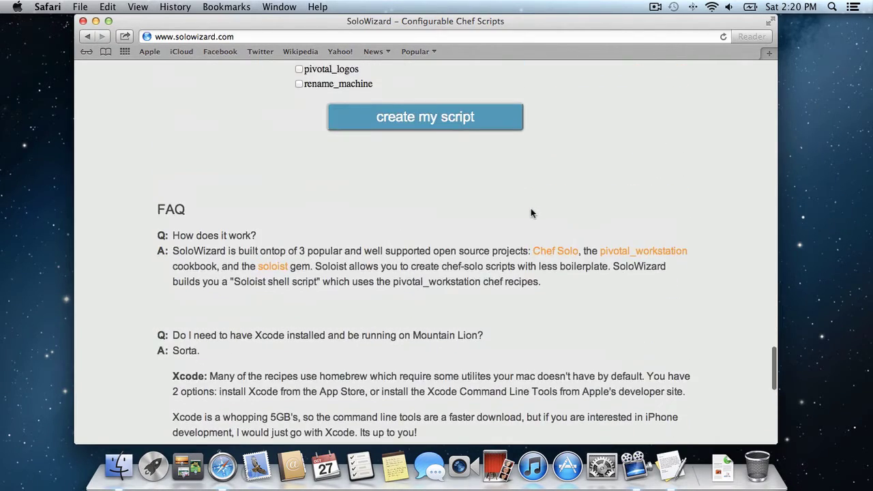
pyautogui.click(434, 180)
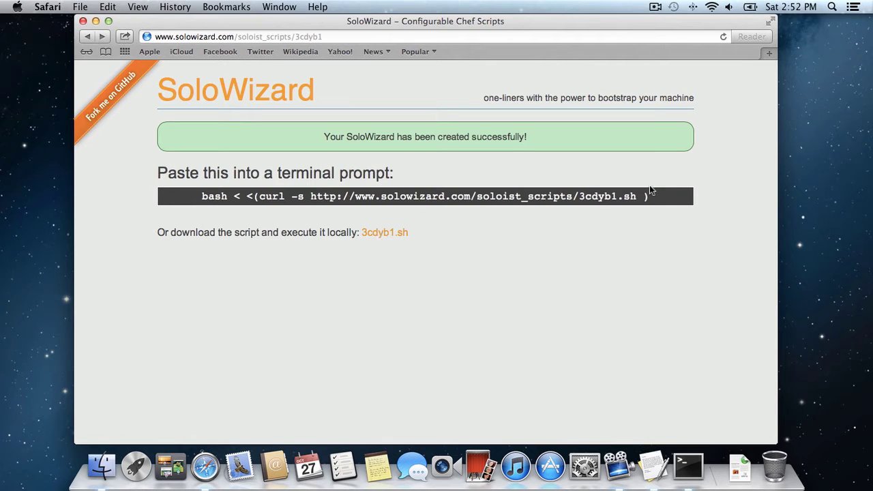
# - Copy the generated bash one-liner, paste it at the prompt in Terminal, and move that window aside
pyautogui.moveTo(658, 196); pyautogui.dragTo(203, 197)
pyautogui.press('super+c')
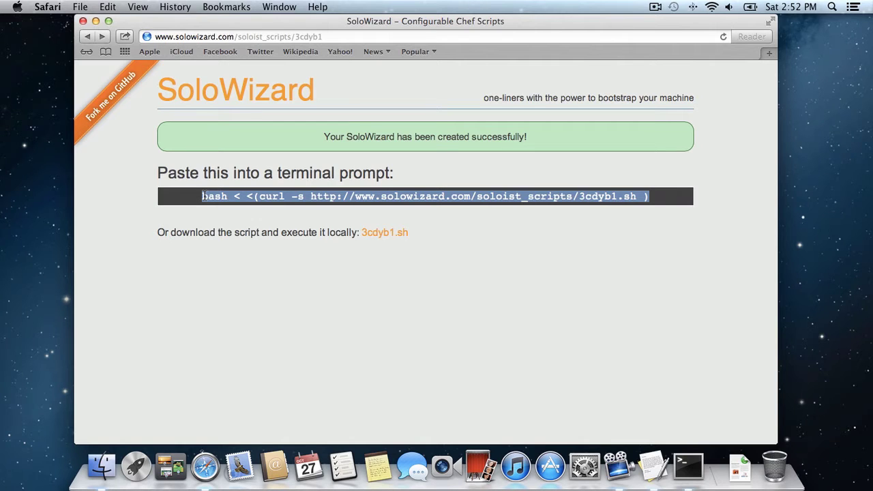
pyautogui.press('super+space')
pyautogui.write('terminal')
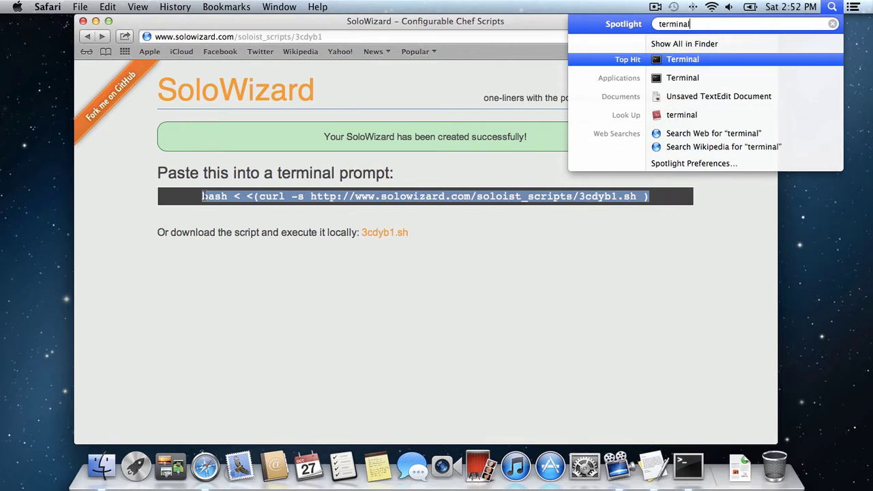
pyautogui.press('Return')
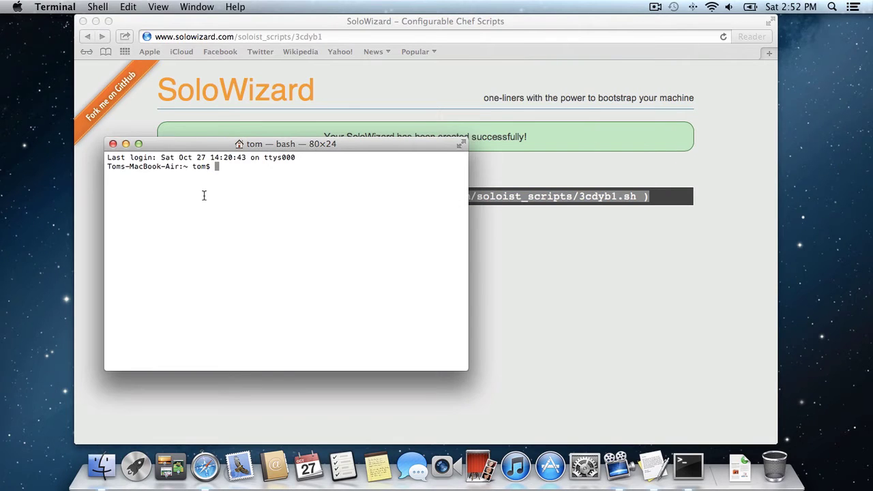
pyautogui.press('super+v')
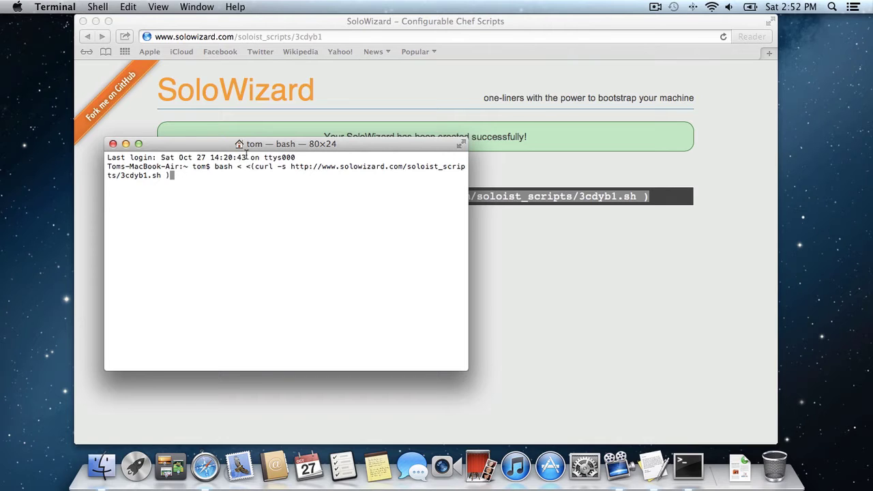
pyautogui.moveTo(258, 145); pyautogui.dragTo(180, 161)
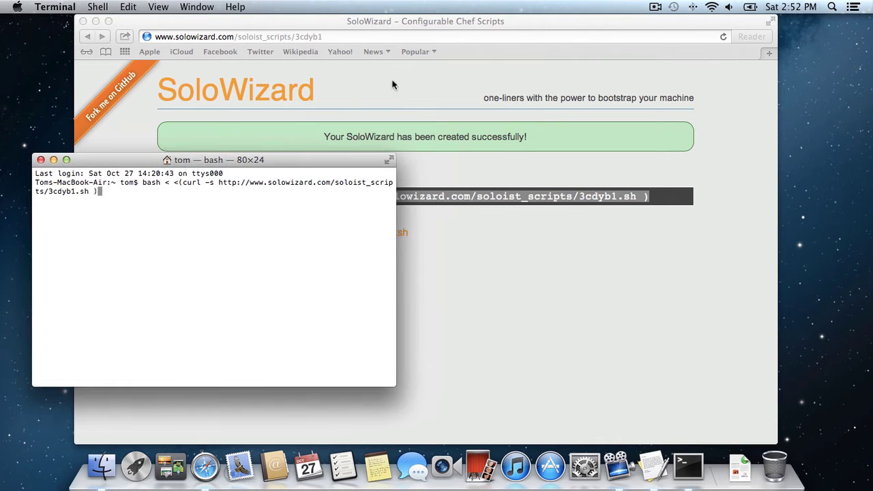
# - In Safari, open solowizard.com in a new tab and read the FAQ on the Xcode and Mountain Lion requirements
pyautogui.click(402, 80)
pyautogui.press('super+t')
pyautogui.write('sol')
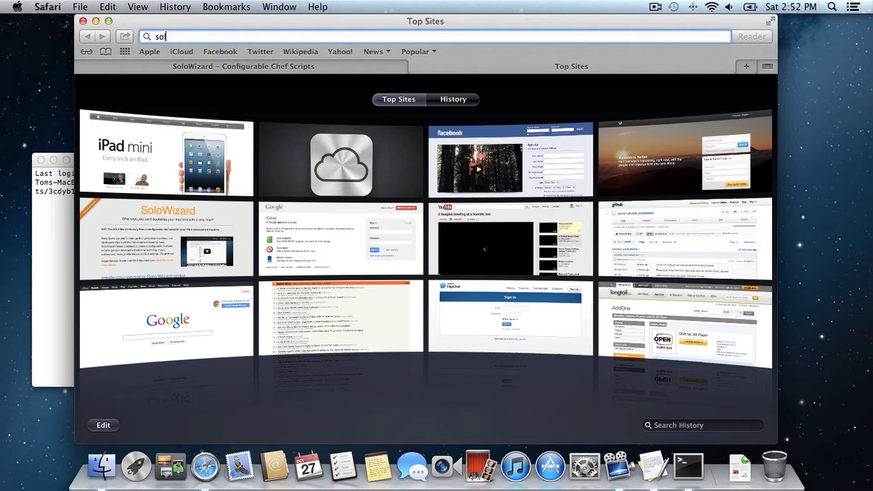
pyautogui.write('owizard.com')
pyautogui.press('Return')
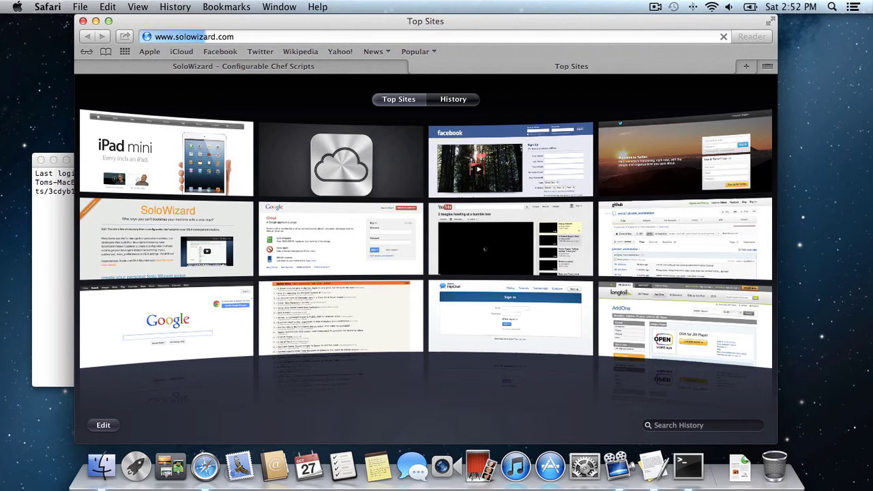
pyautogui.scroll(-15, 422, 198)
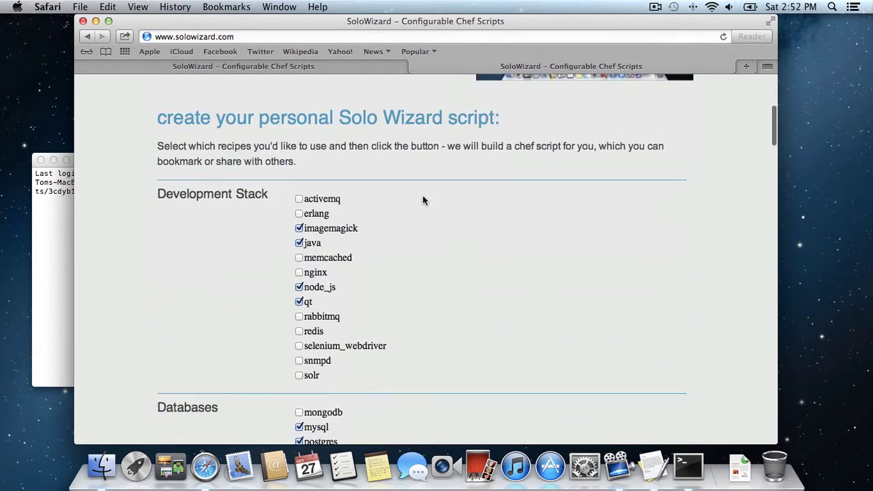
pyautogui.scroll(-20, 423, 200)
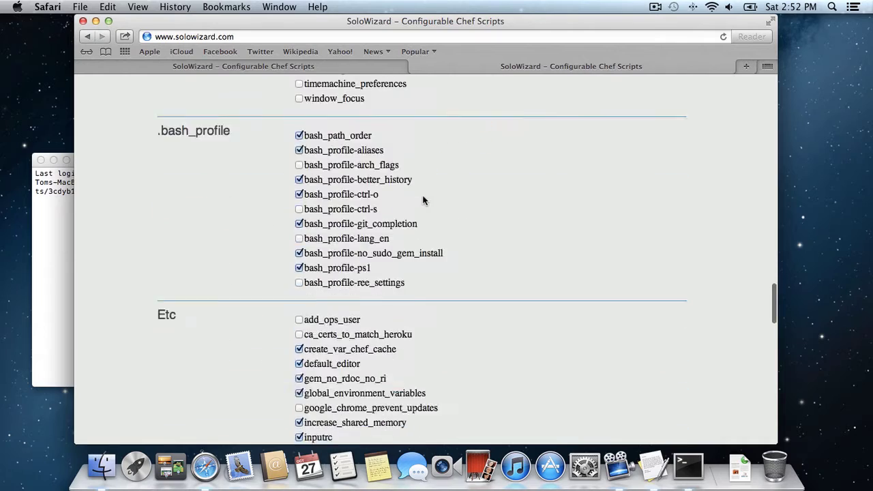
pyautogui.scroll(-10, 423, 199)
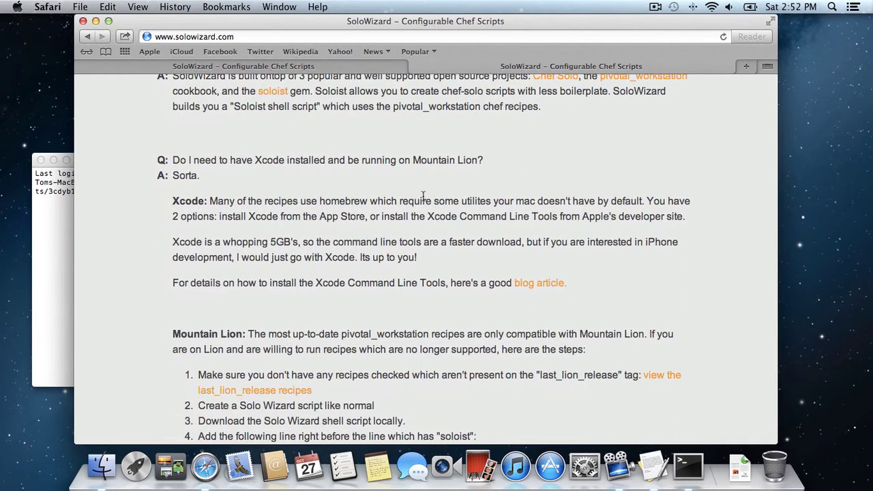
pyautogui.scroll(-3, 423, 198)
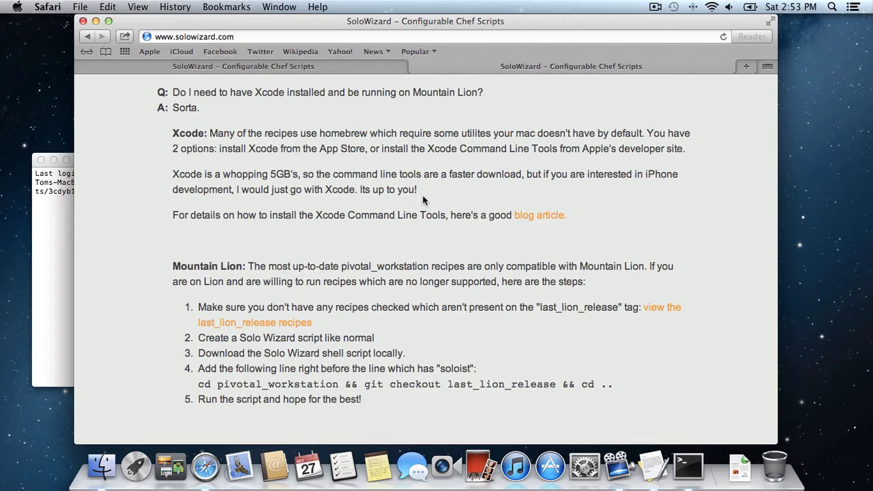
# - Launch Xcode and open the downloadable components in its preferences
pyautogui.press('super+space')
pyautogui.write('xcode')
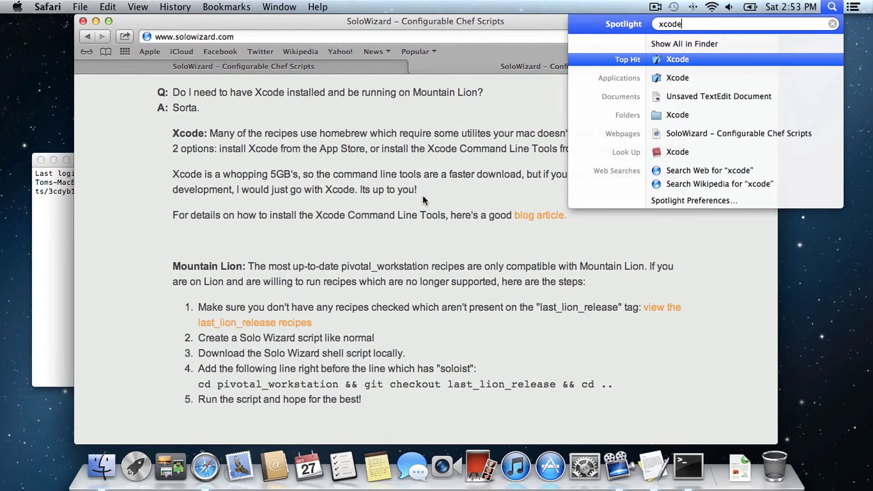
pyautogui.press('Return')
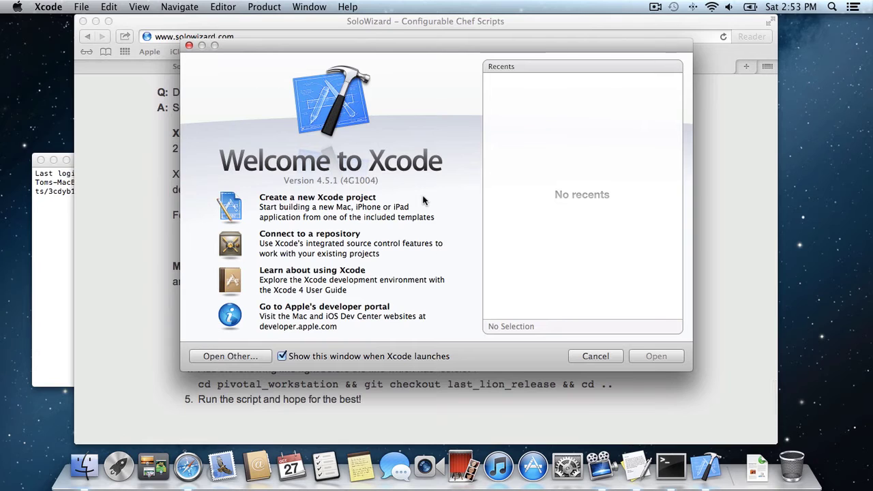
pyautogui.click(60, 7)
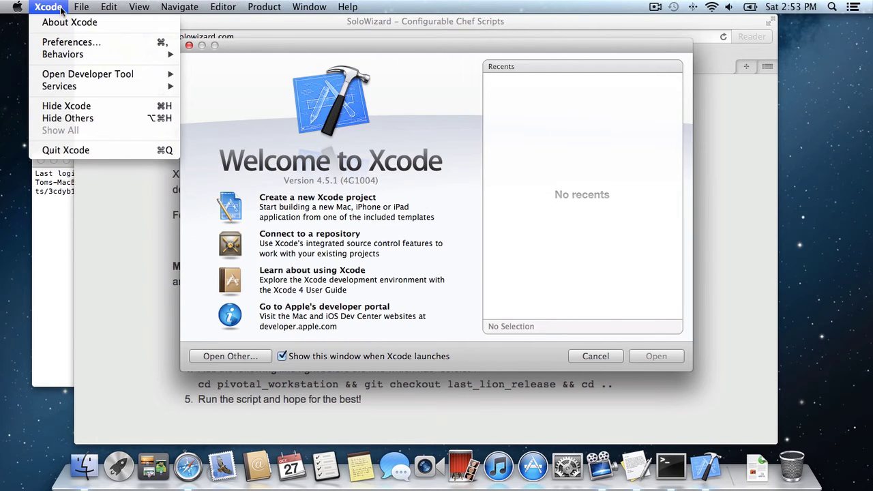
pyautogui.press('super+h')
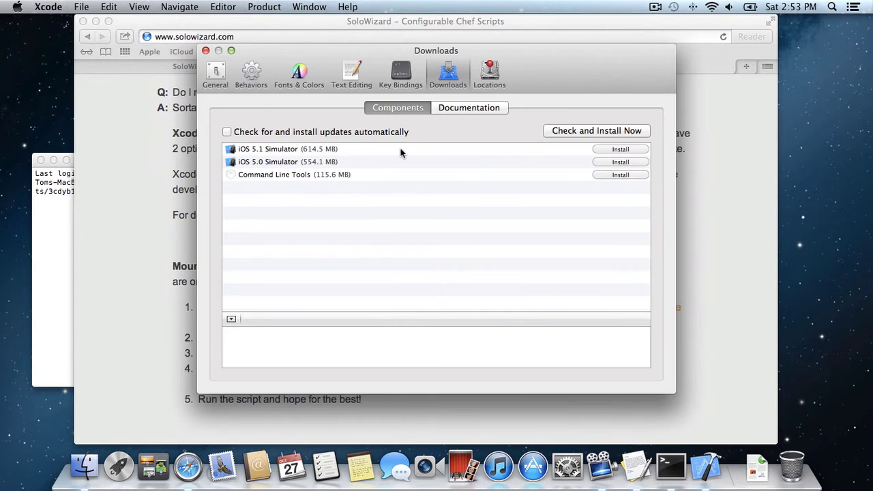
# - Install the Command Line Tools component and quit Xcode
pyautogui.click(312, 175)
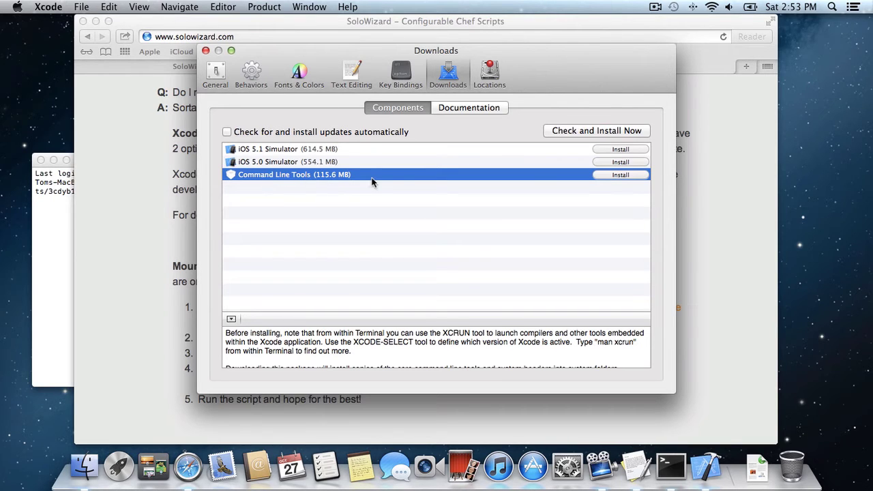
pyautogui.click(622, 175)
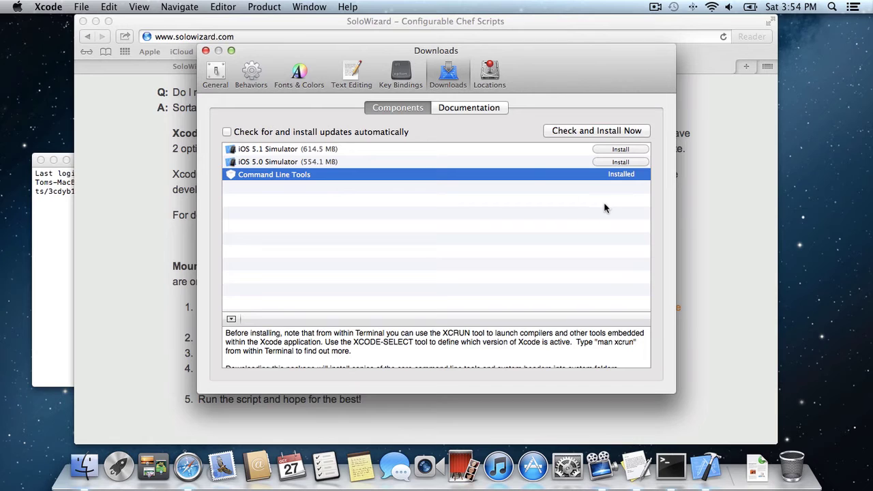
pyautogui.click(49, 7)
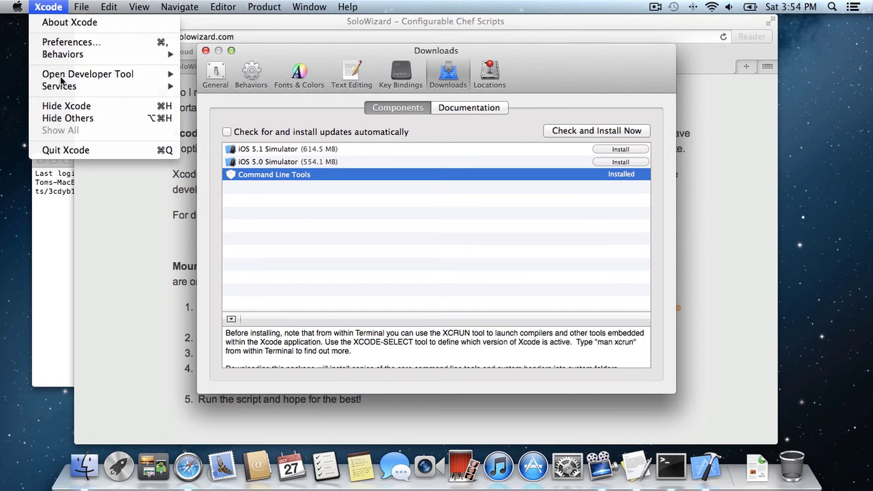
pyautogui.click(69, 150)
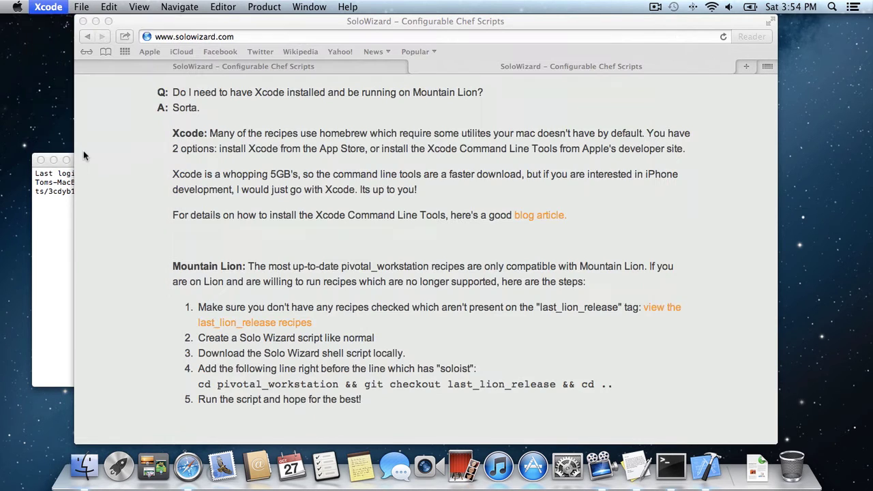
# - Run the pasted one-liner in Terminal and enter the account password
pyautogui.click(43, 216)
pyautogui.press('Return')
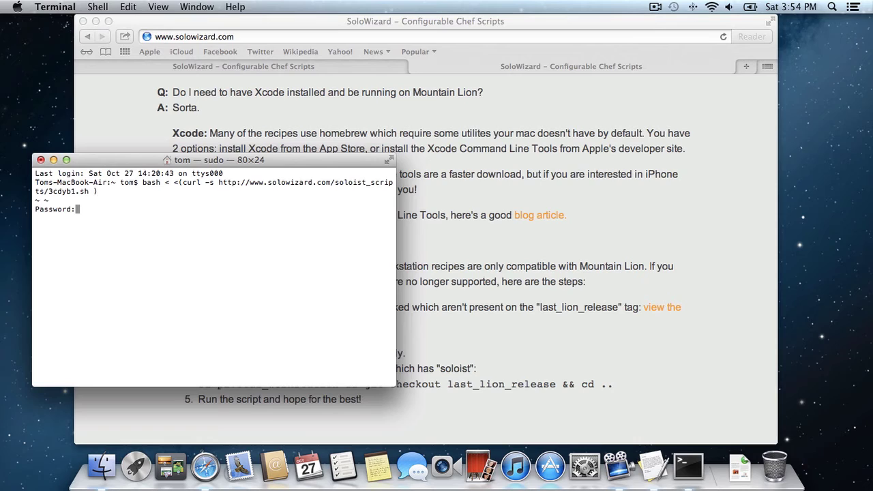
pyautogui.press('Return')
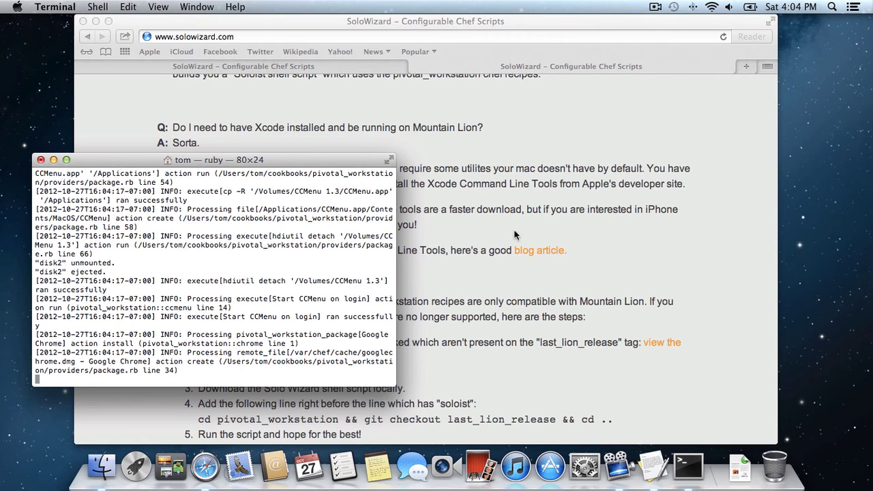
# - In Safari, return to the generated script's page and select its web address
pyautogui.click(606, 161)
pyautogui.click(294, 65)
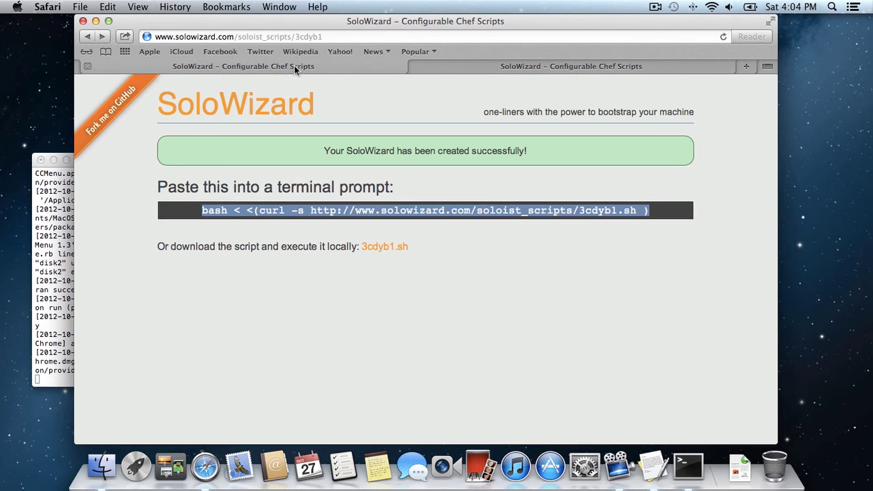
pyautogui.click(335, 37)
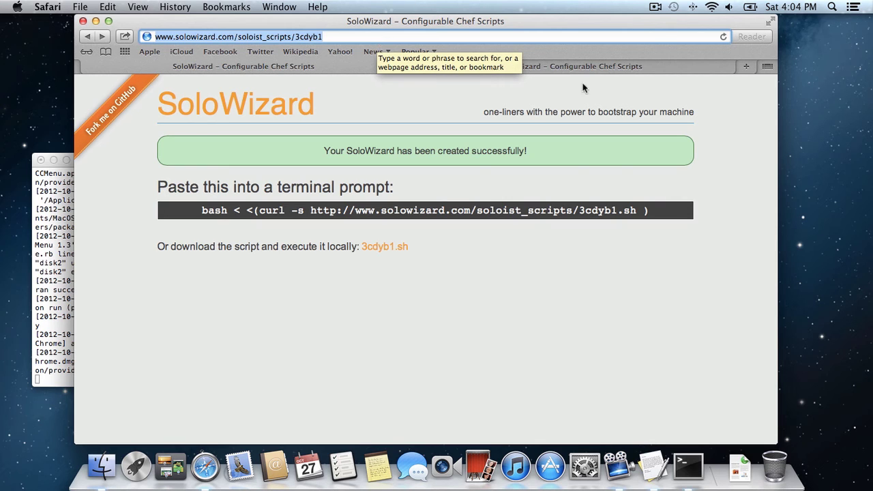
# - Go to the contact line beneath the SoloWizard FAQ and open the solo_wizard GitHub repository
pyautogui.click(572, 66)
pyautogui.scroll(1, 547, 114)
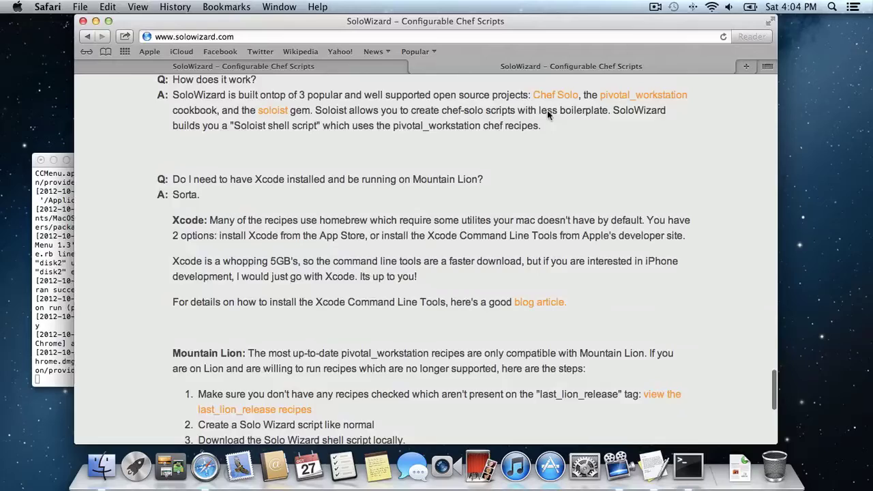
pyautogui.scroll(-10, 547, 115)
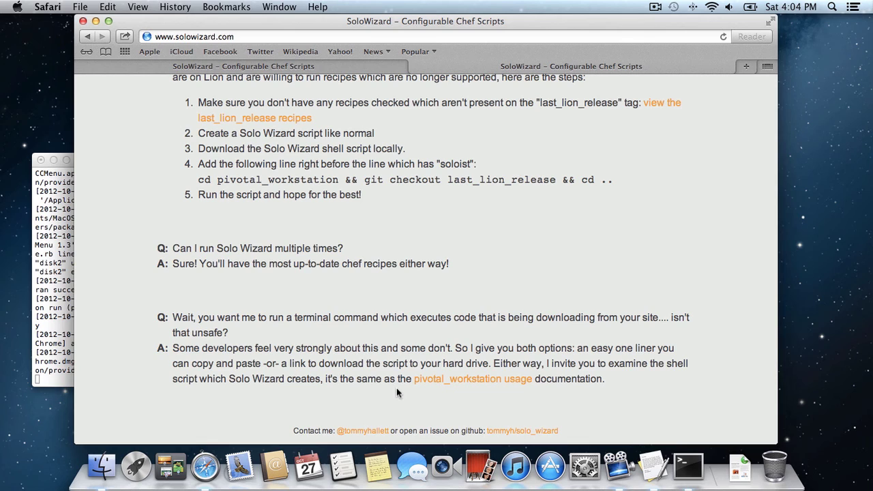
pyautogui.click(501, 432)
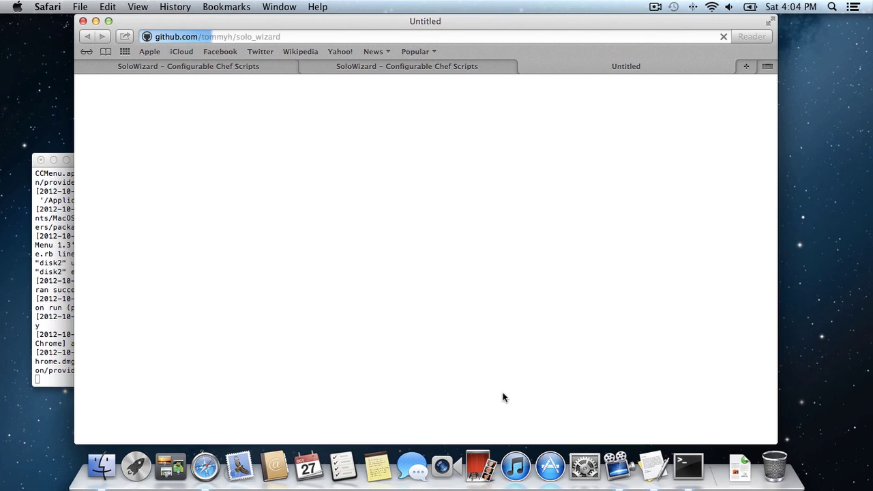